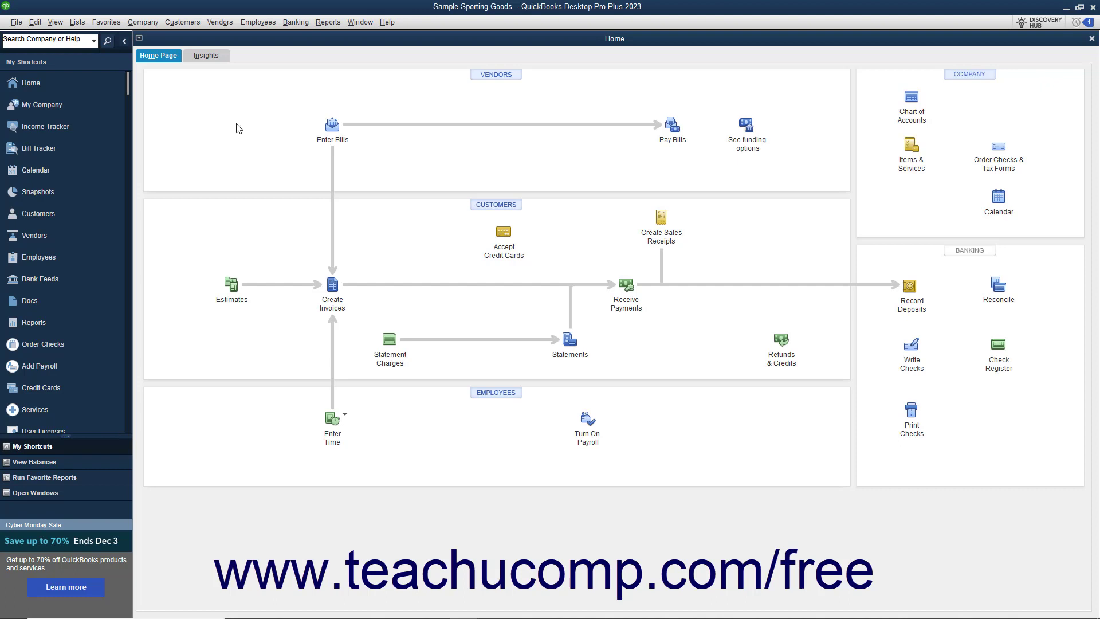
Open the Pay Bills window and show only the bills due on or before 12/02/2021
left_click(225, 24)
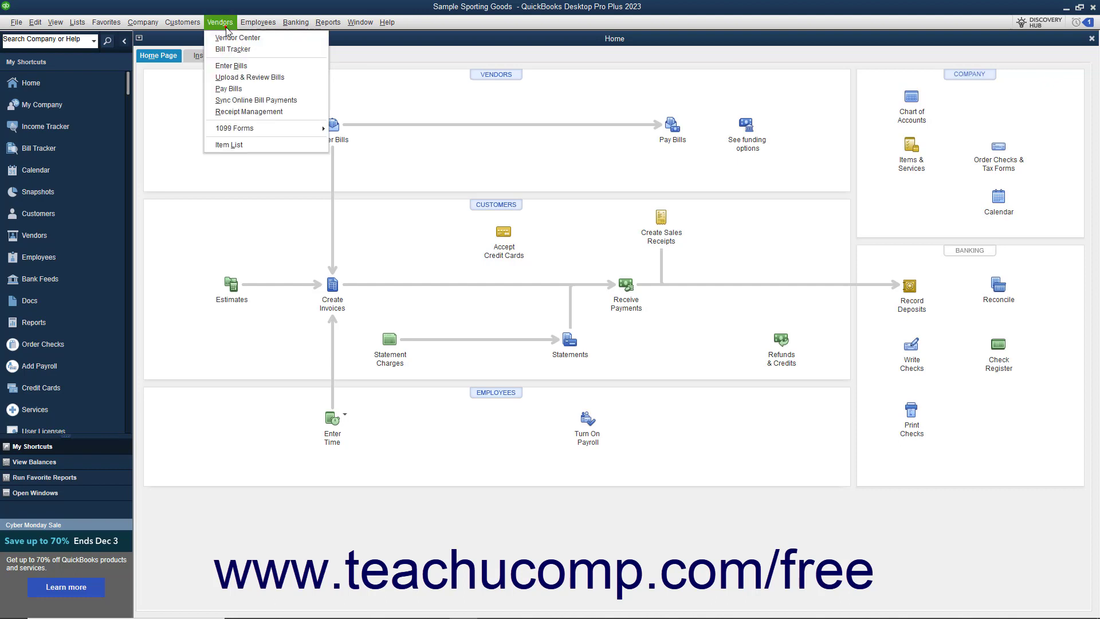
left_click(239, 90)
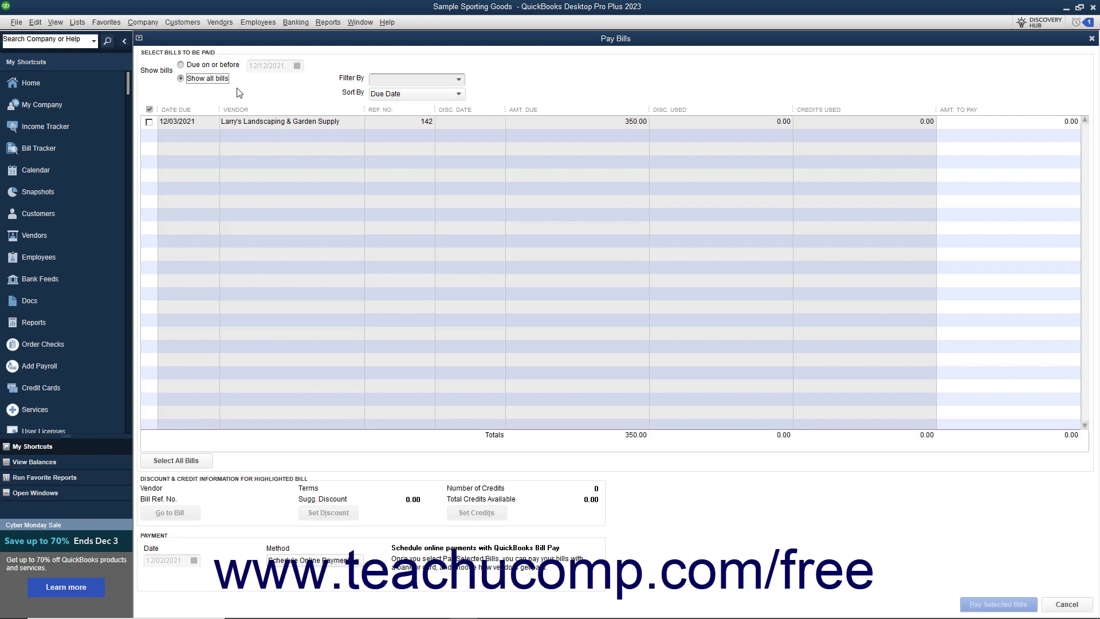
left_click(200, 70)
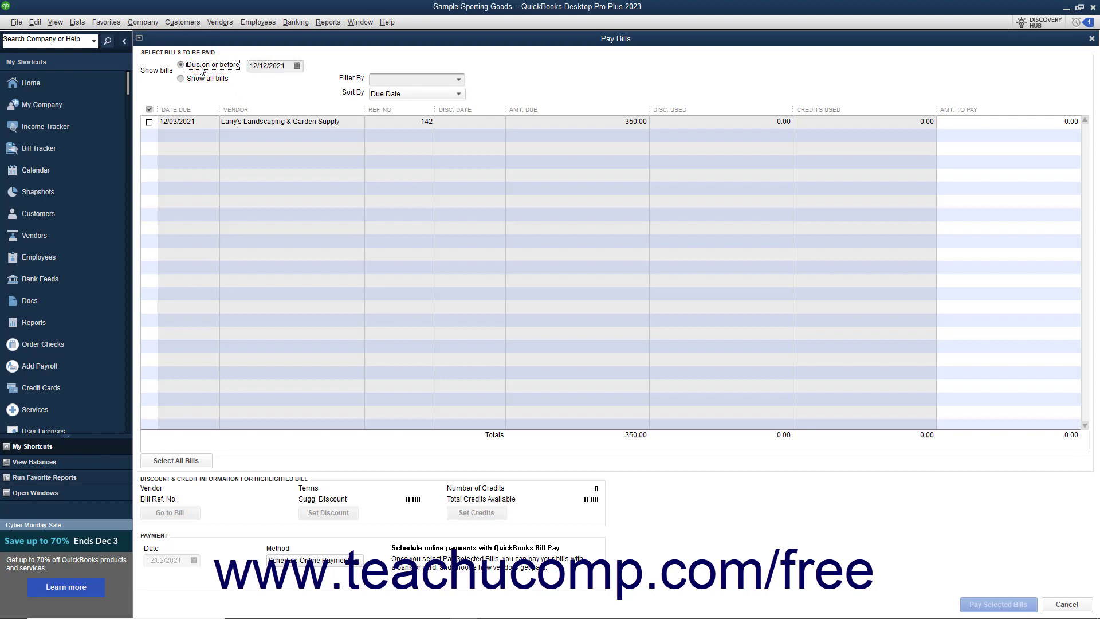
left_click(297, 66)
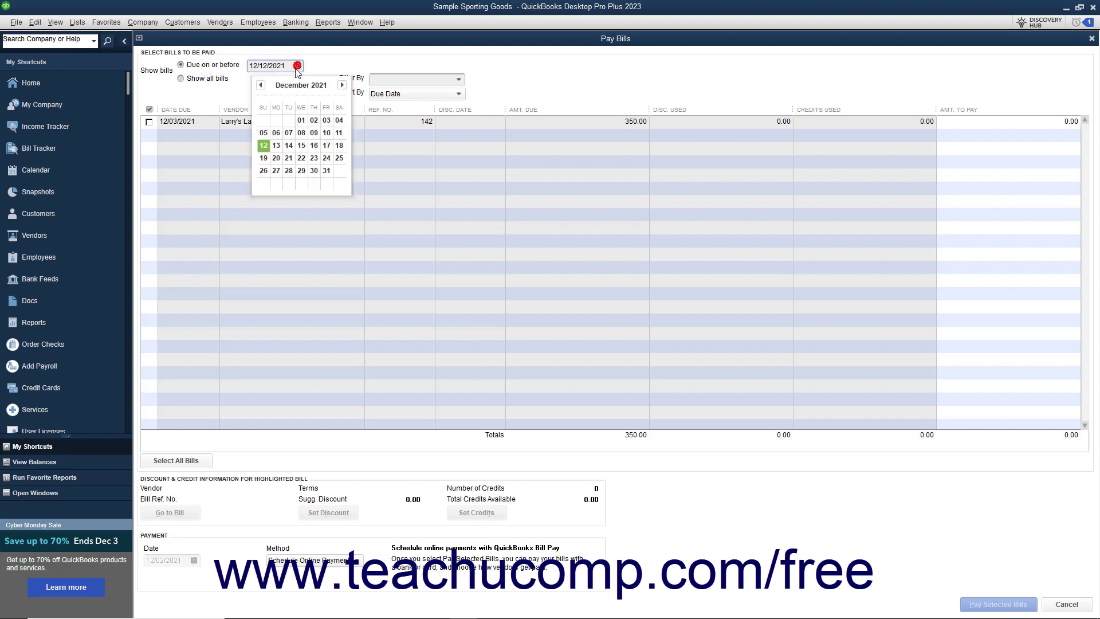
left_click(310, 120)
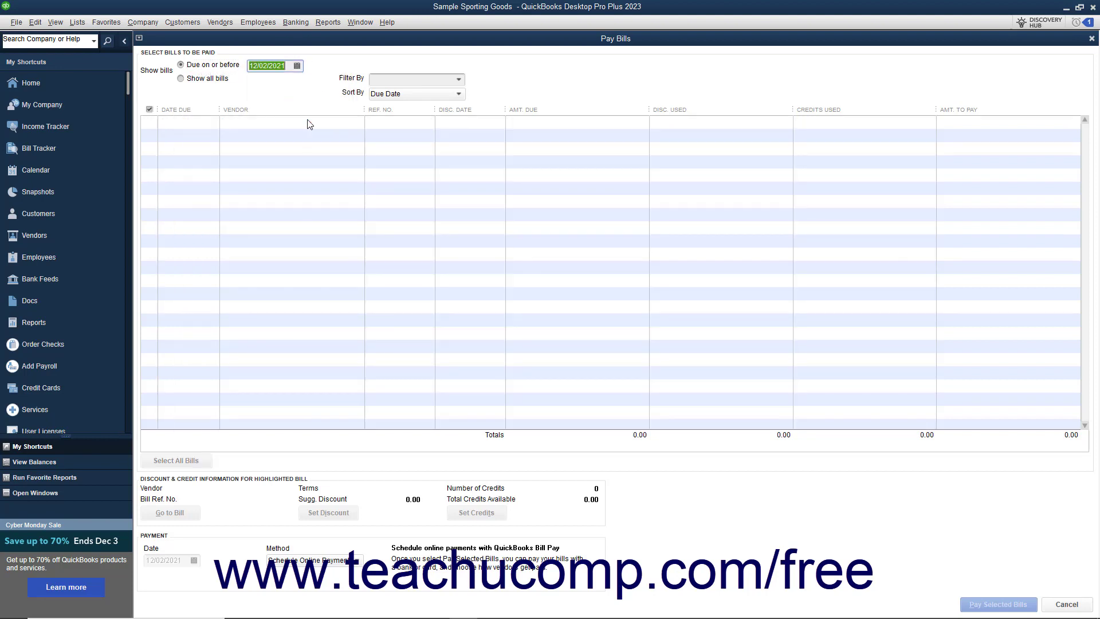
Show all bills and select the Larry's Landscaping & Garden Supply bill for payment of the full 350.00
left_click(217, 83)
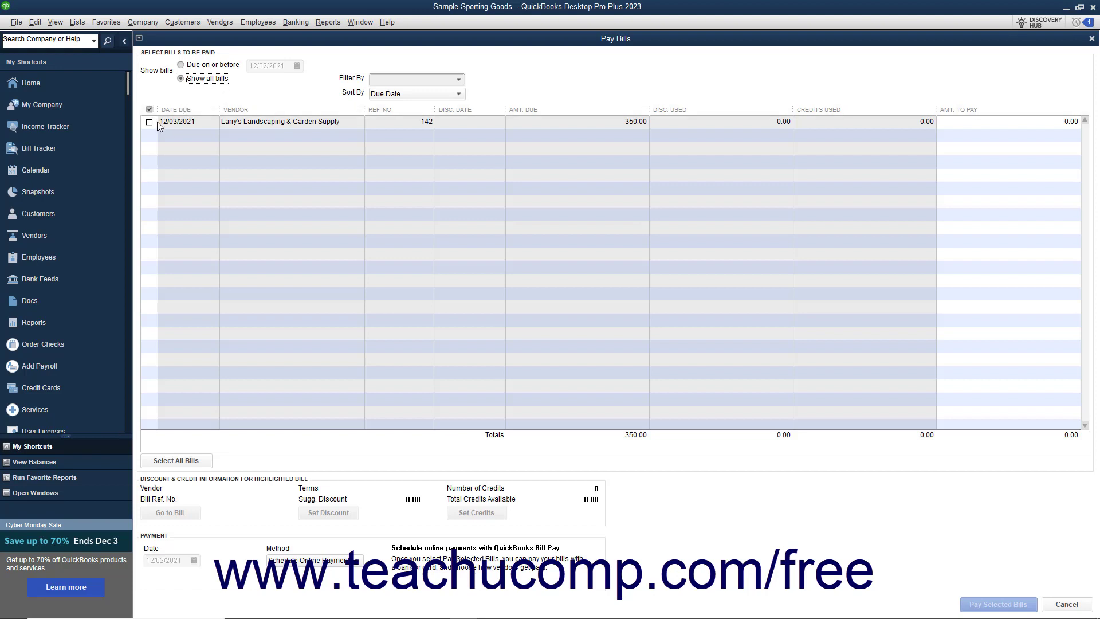
left_click(150, 122)
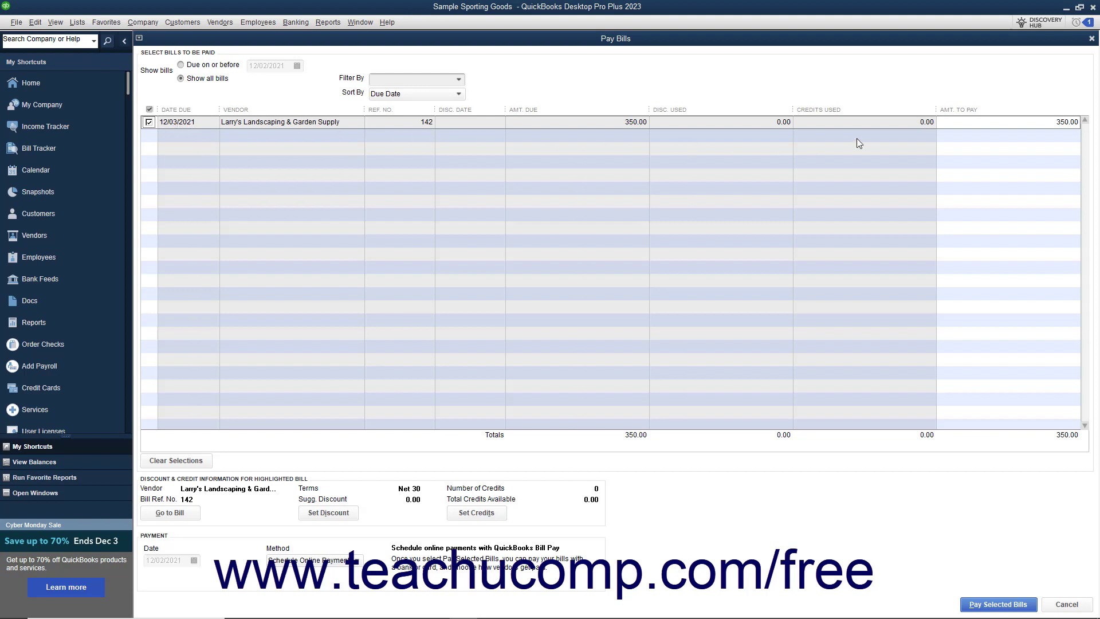
left_click(972, 123)
Open the original bill behind the selected Larry's Landscaping & Garden Supply entry to review its details, and close it again
left_click(183, 517)
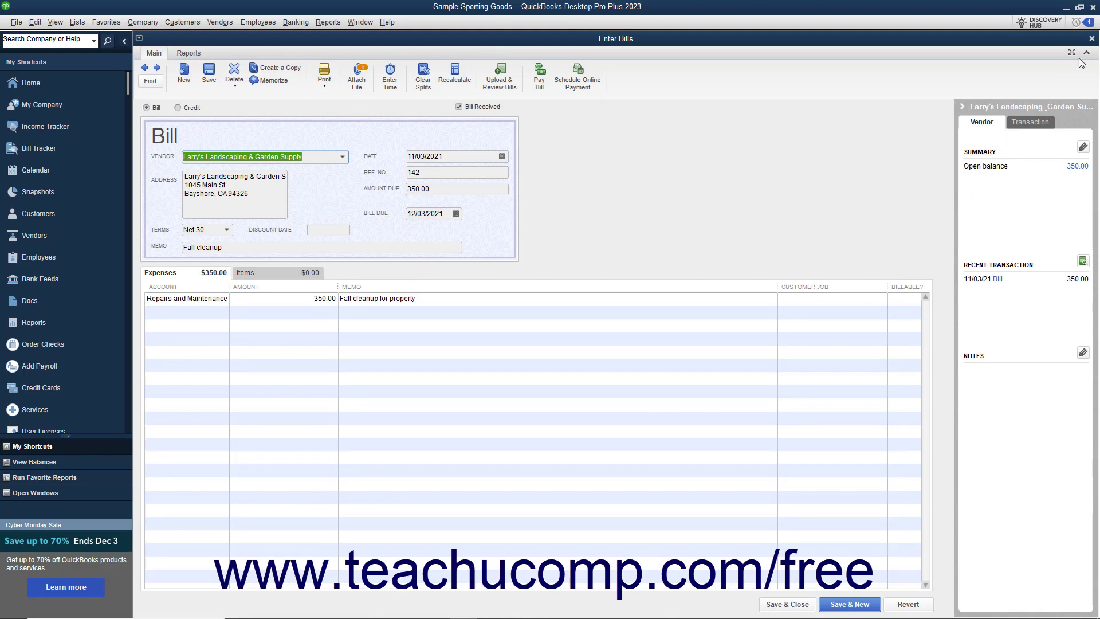
left_click(1091, 39)
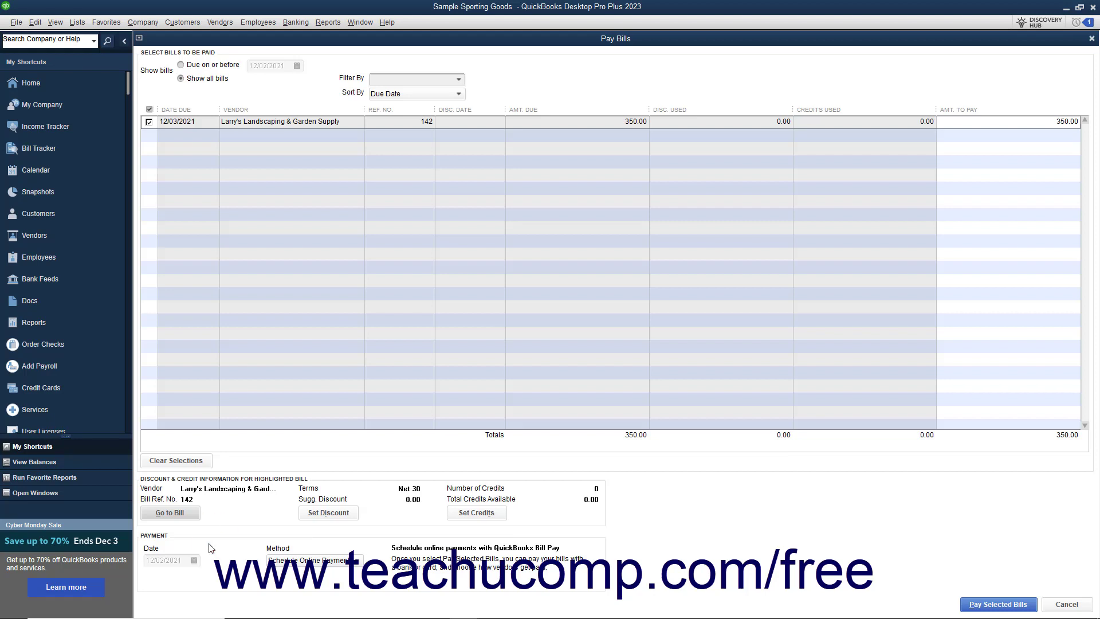
Set the payment method to Check with the Checking account, trying the To be printed and Assign check number options
left_click(182, 559)
left_click(355, 562)
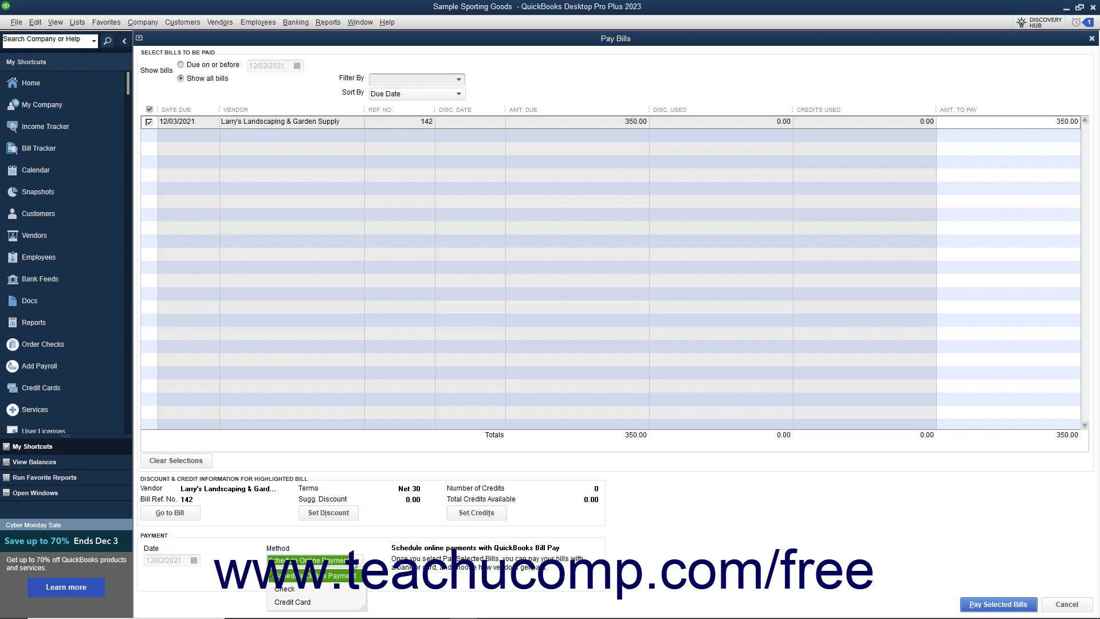
left_click(301, 590)
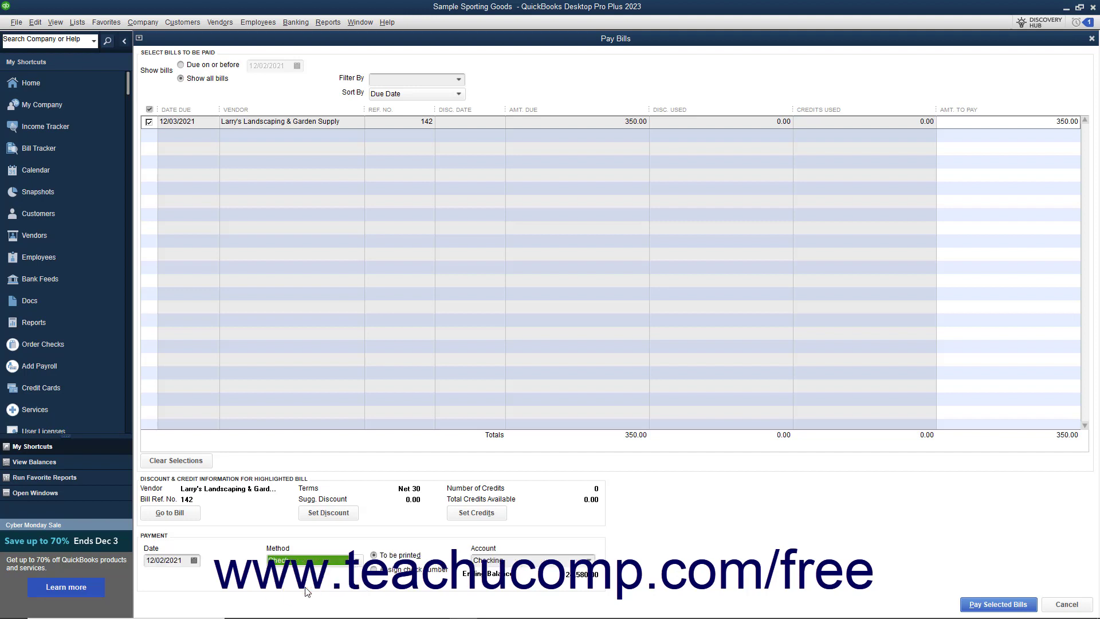
left_click(385, 557)
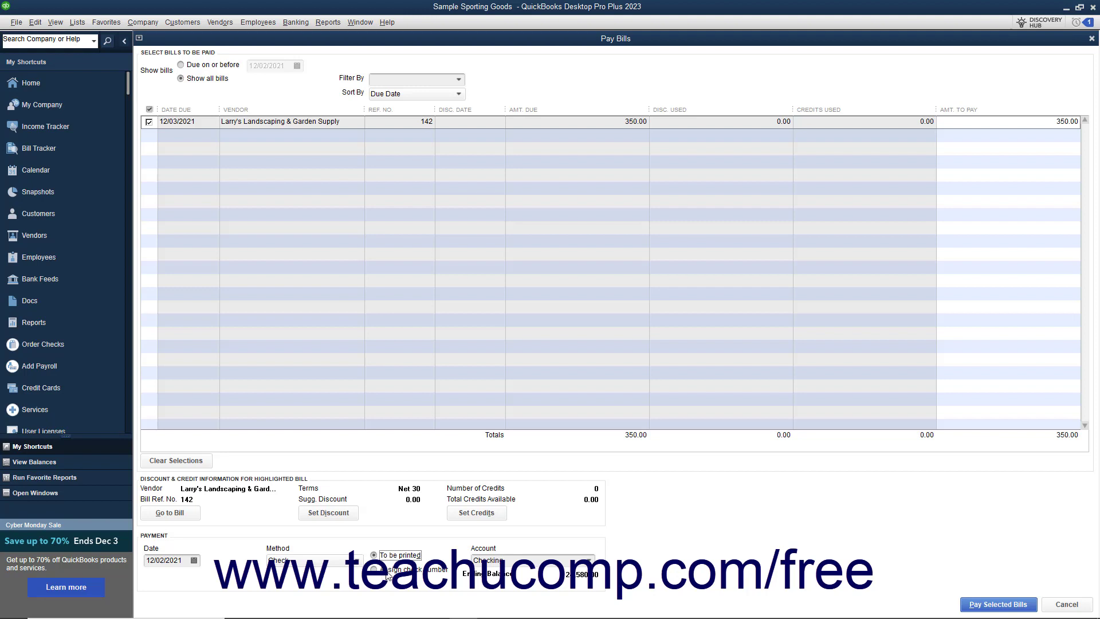
left_click(590, 561)
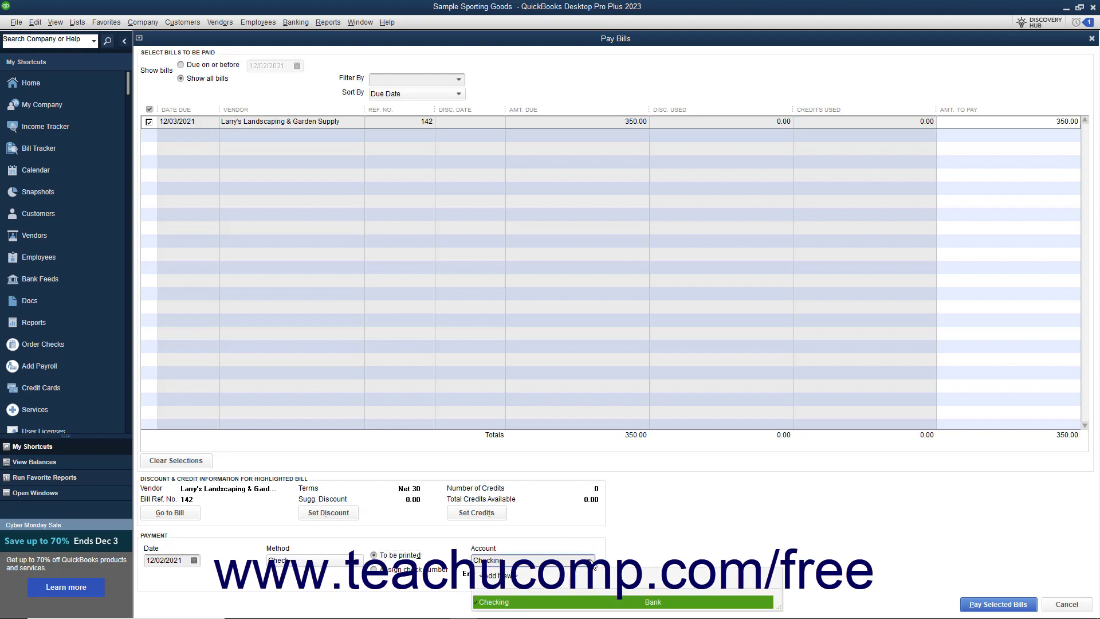
left_click(590, 561)
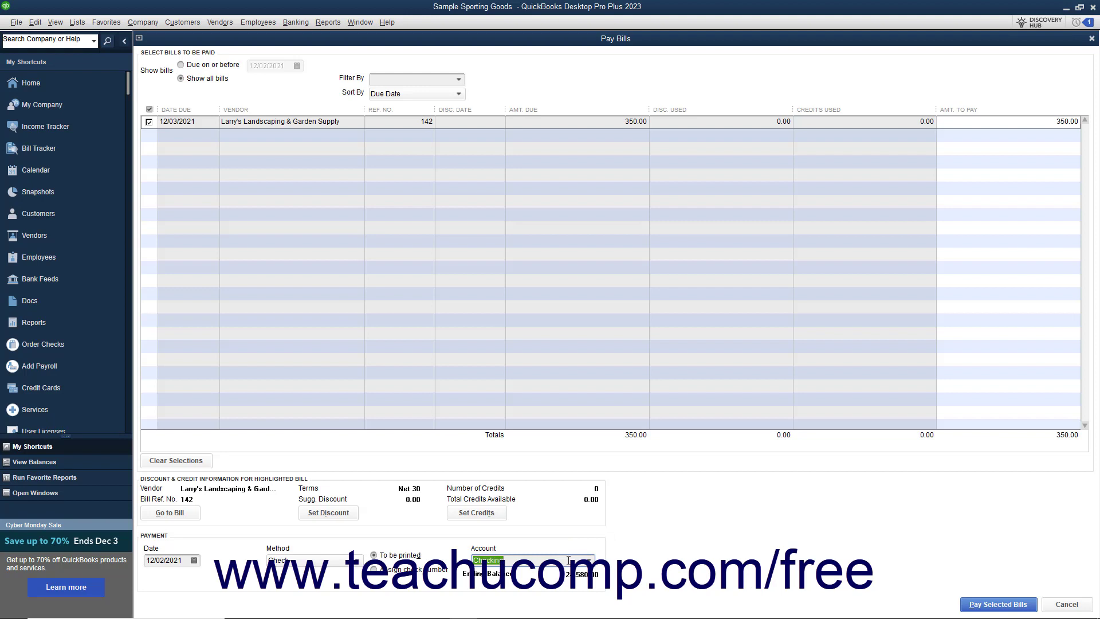
left_click(414, 556)
left_click(392, 571)
Try Credit Card with the VISA account and Schedule Online Payment as alternative payment methods for the selected bill
left_click(347, 561)
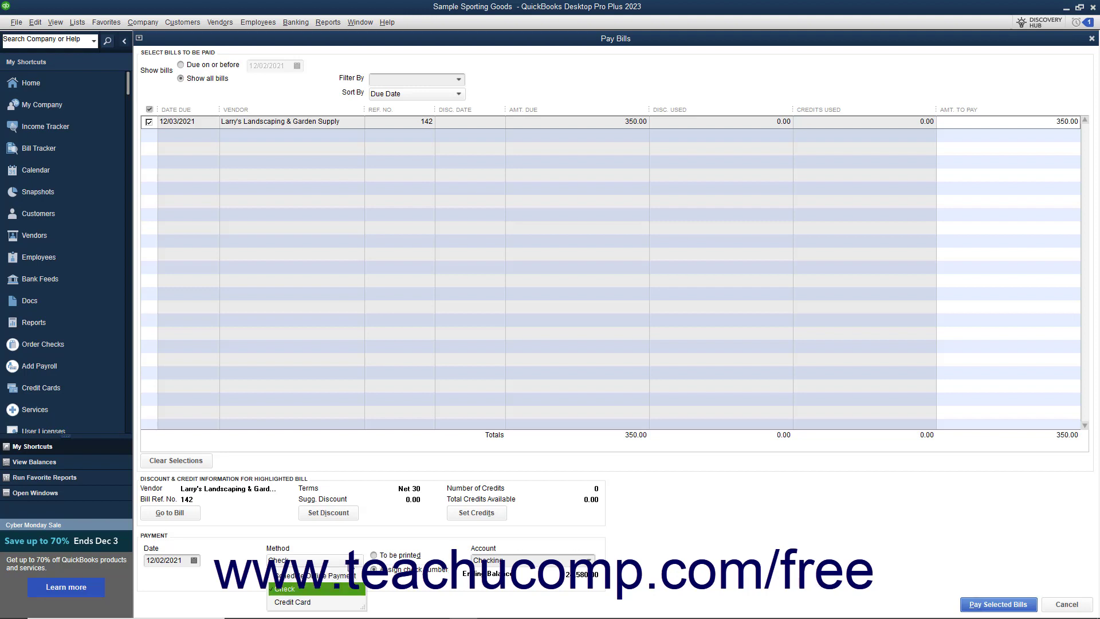
left_click(314, 602)
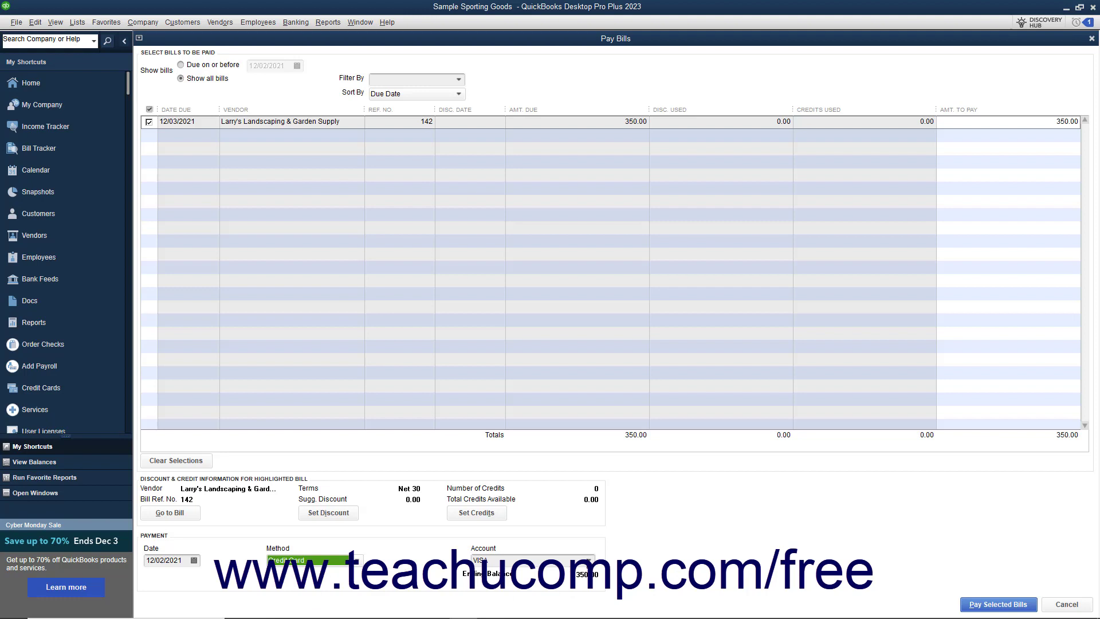
left_click(588, 561)
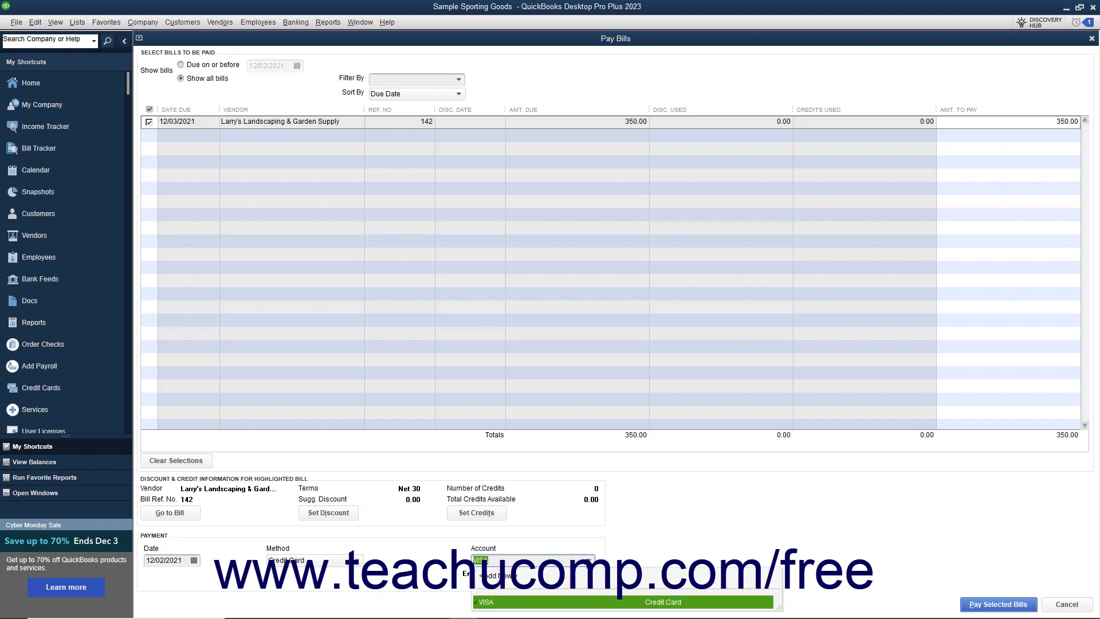
left_click(589, 561)
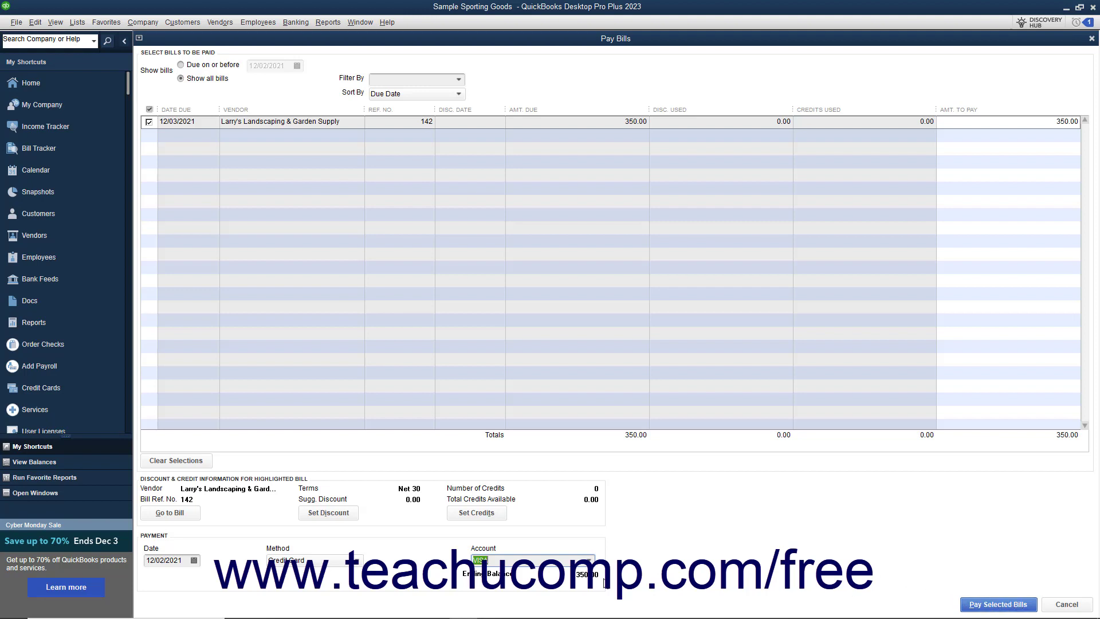
left_click(346, 563)
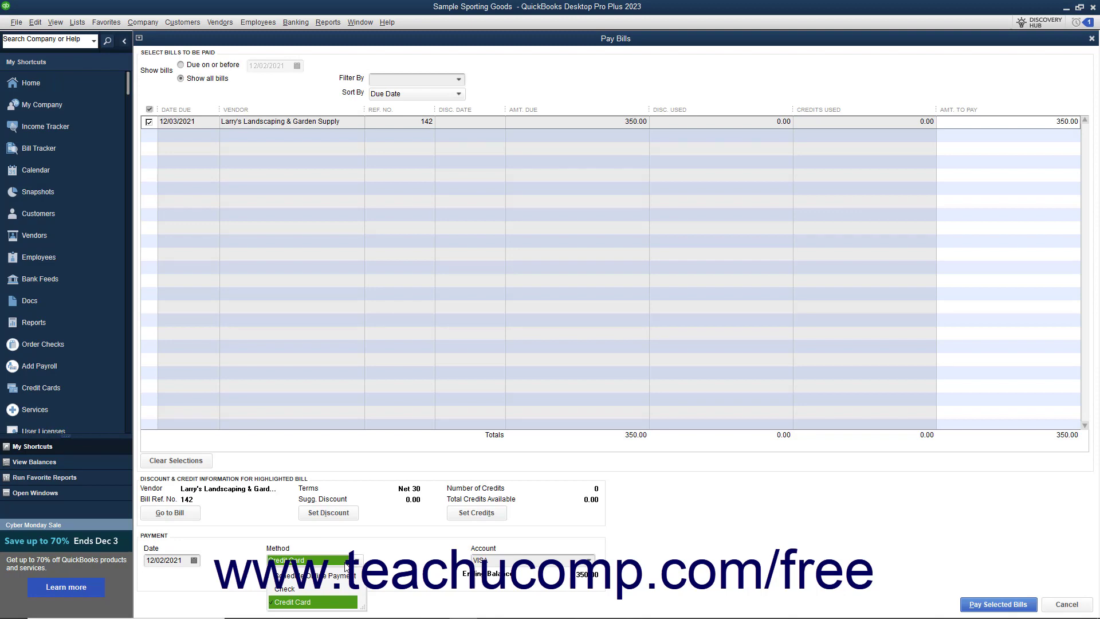
left_click(338, 576)
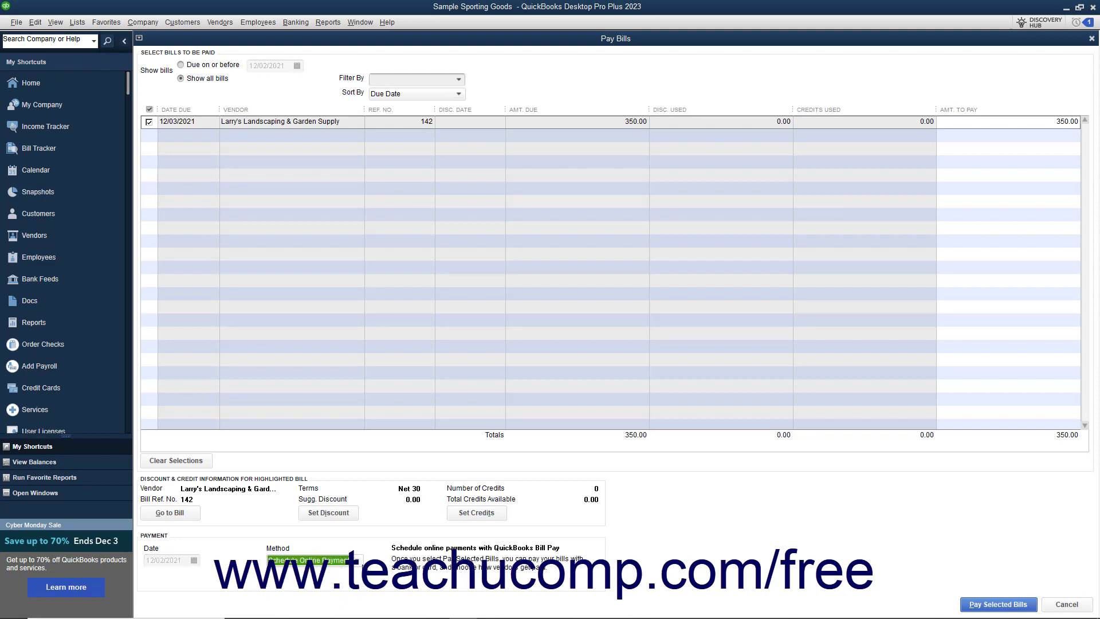
Set the payment method to Check with the To be printed option, using the Checking account and the payment date 12/02/2021
left_click(356, 561)
left_click(325, 589)
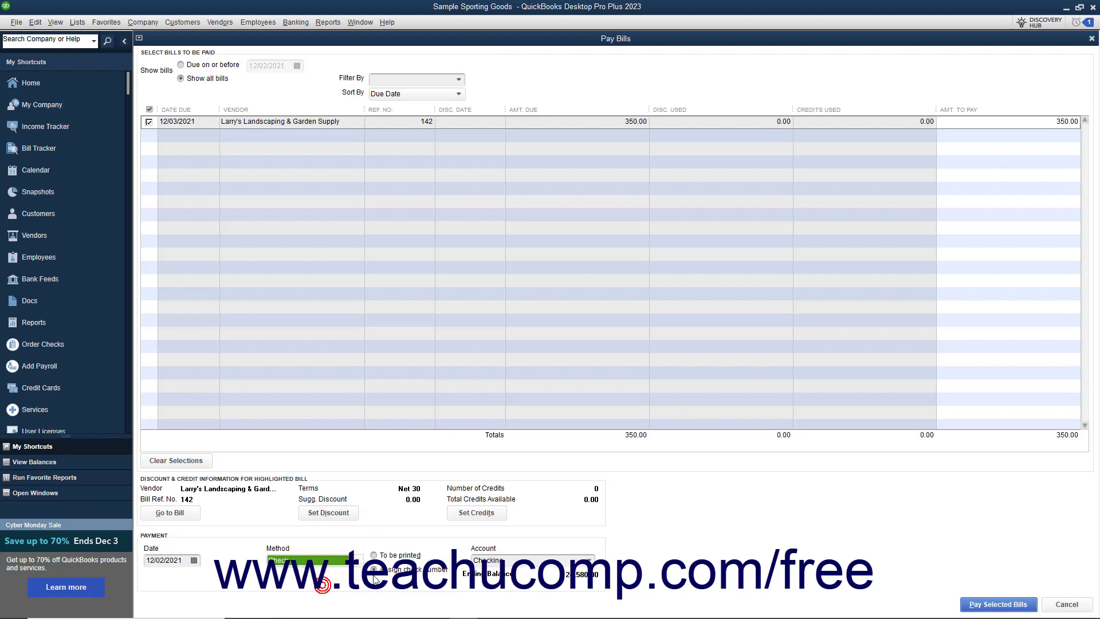
left_click(590, 561)
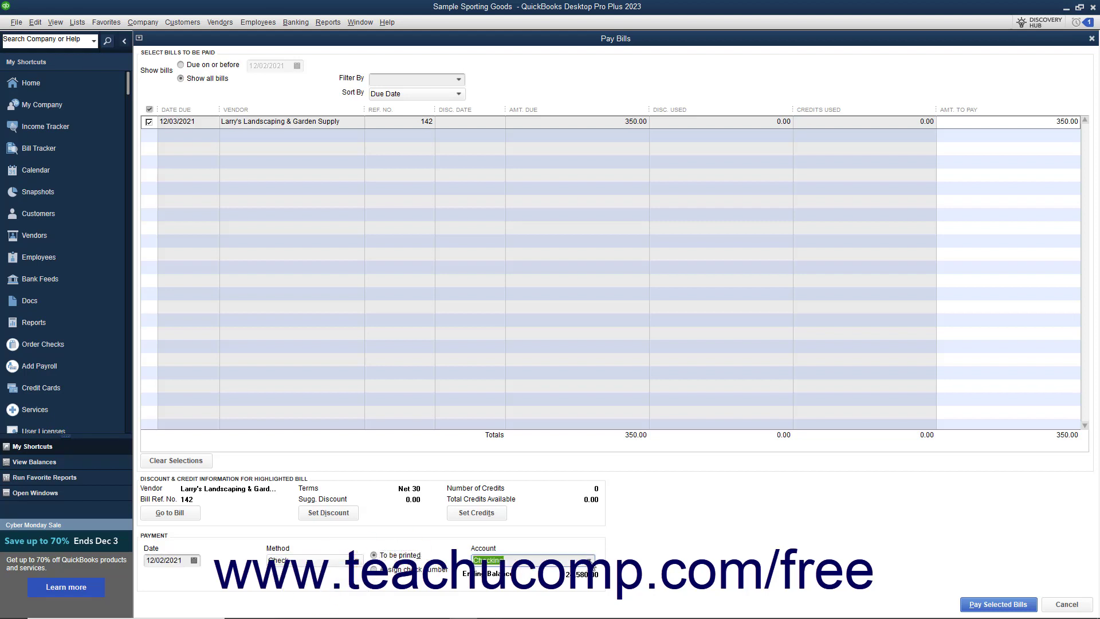
left_click(545, 600)
left_click(199, 563)
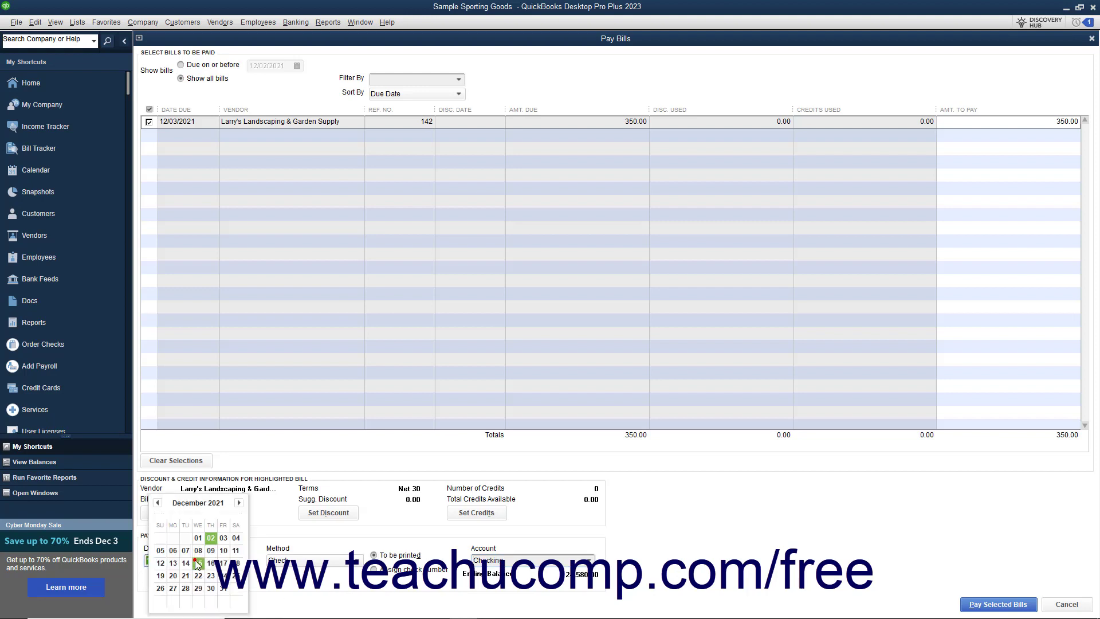
left_click(214, 537)
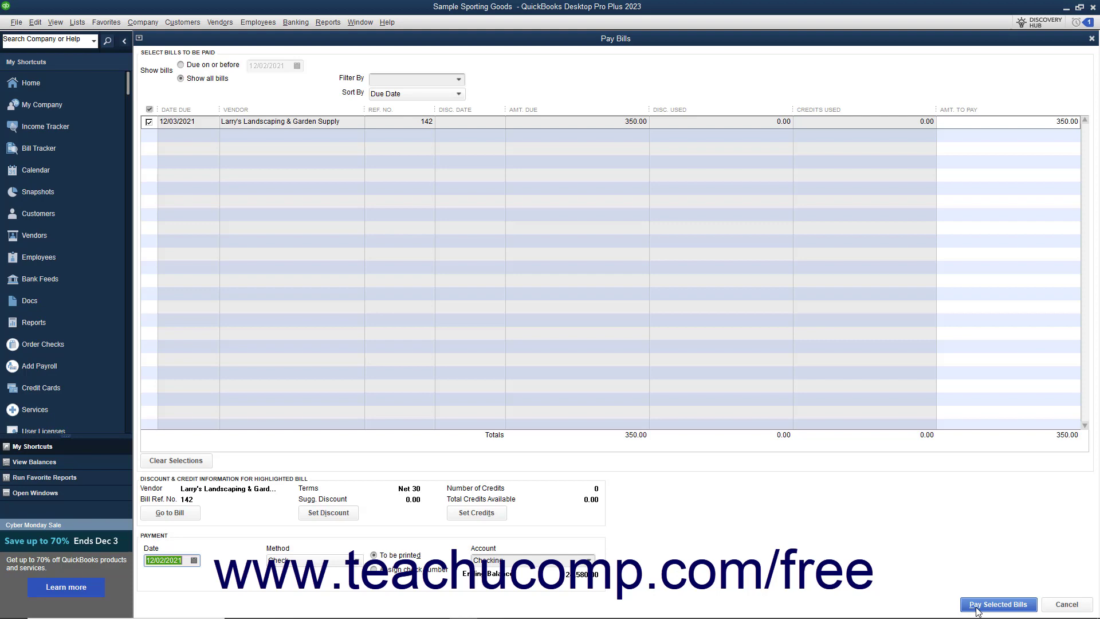
Pay the selected bill and finish the Payment Summary without printing the check
left_click(998, 605)
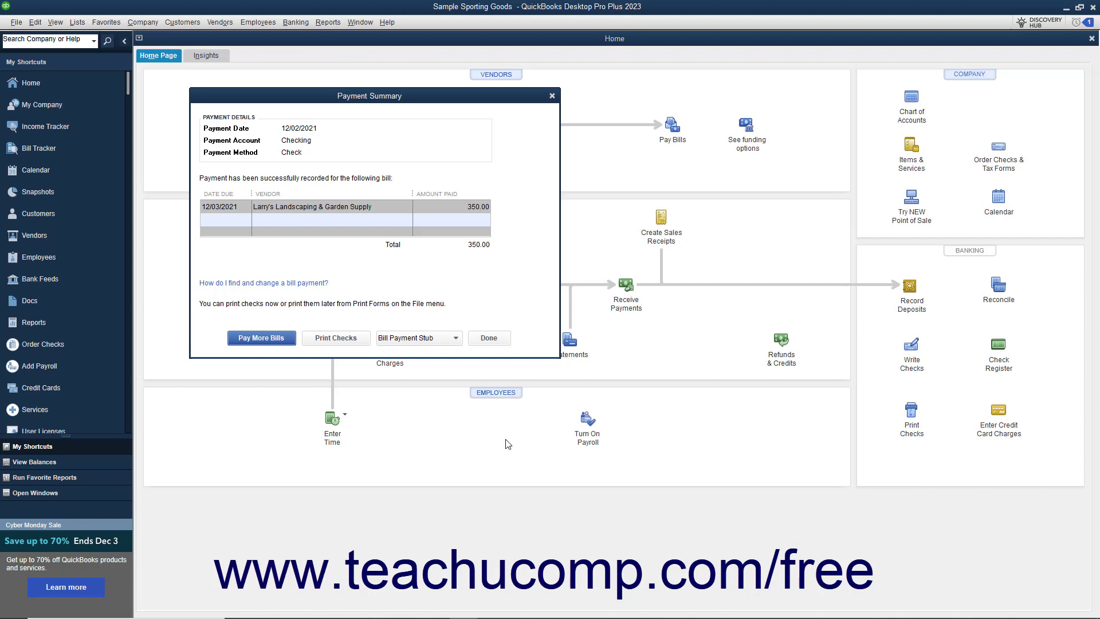
left_click(488, 338)
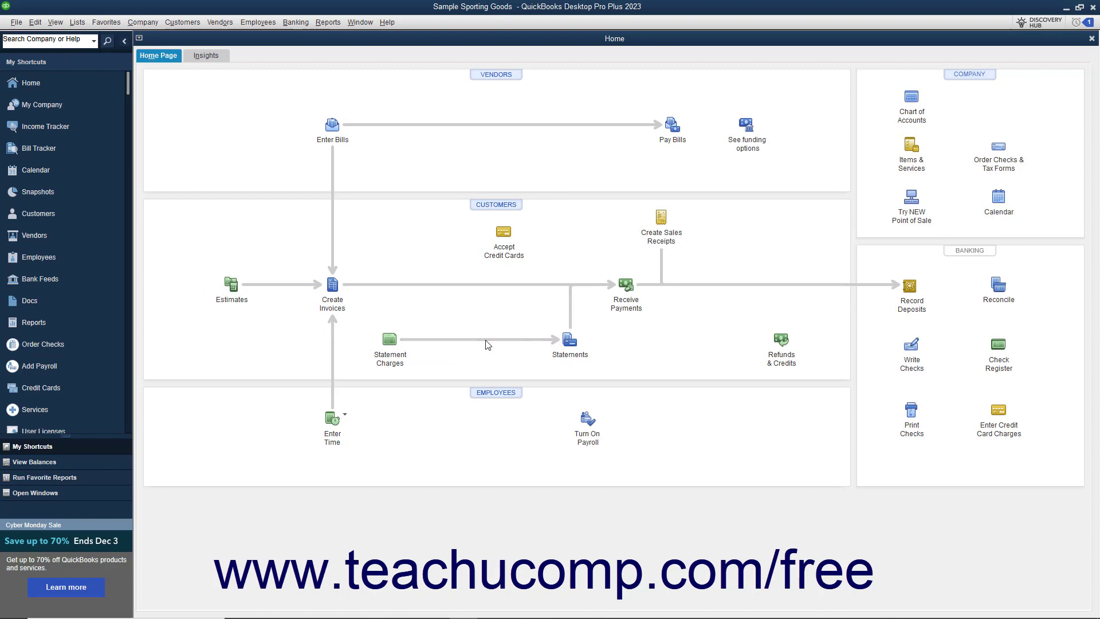
Open the Chart of Accounts and review the bill and its payment in the Accounts Payable register
left_click(81, 24)
left_click(89, 38)
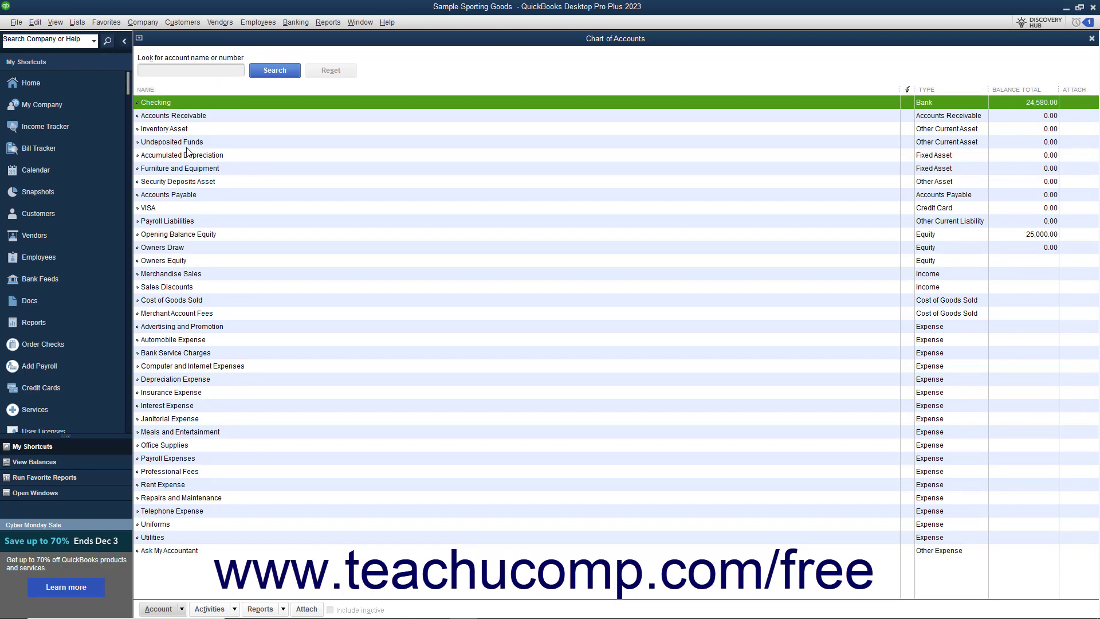
double_click(193, 195)
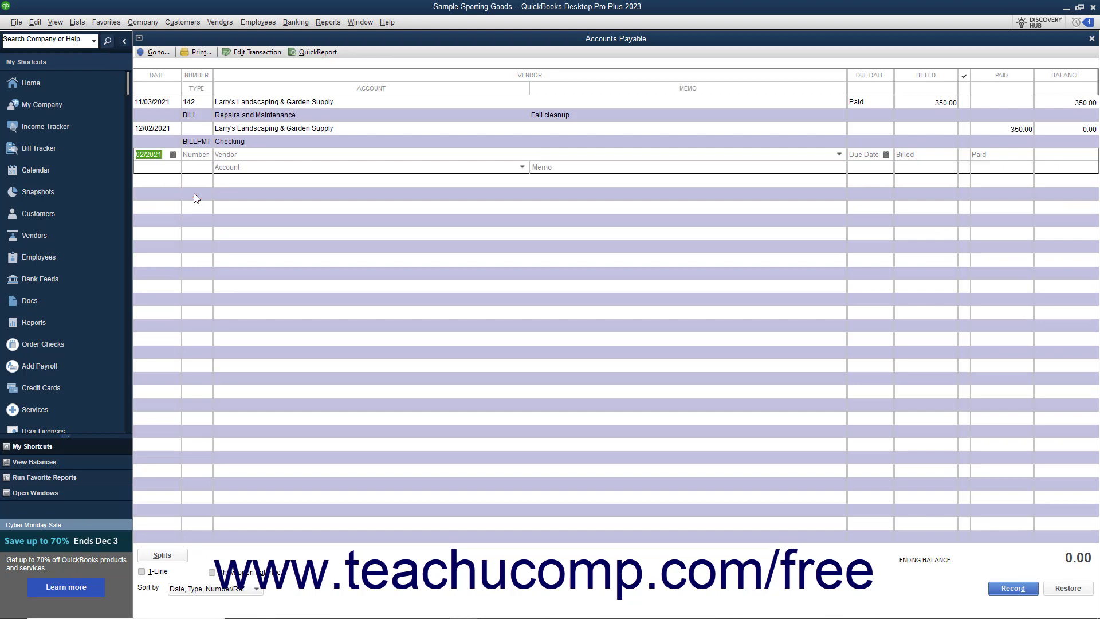
left_click(1092, 39)
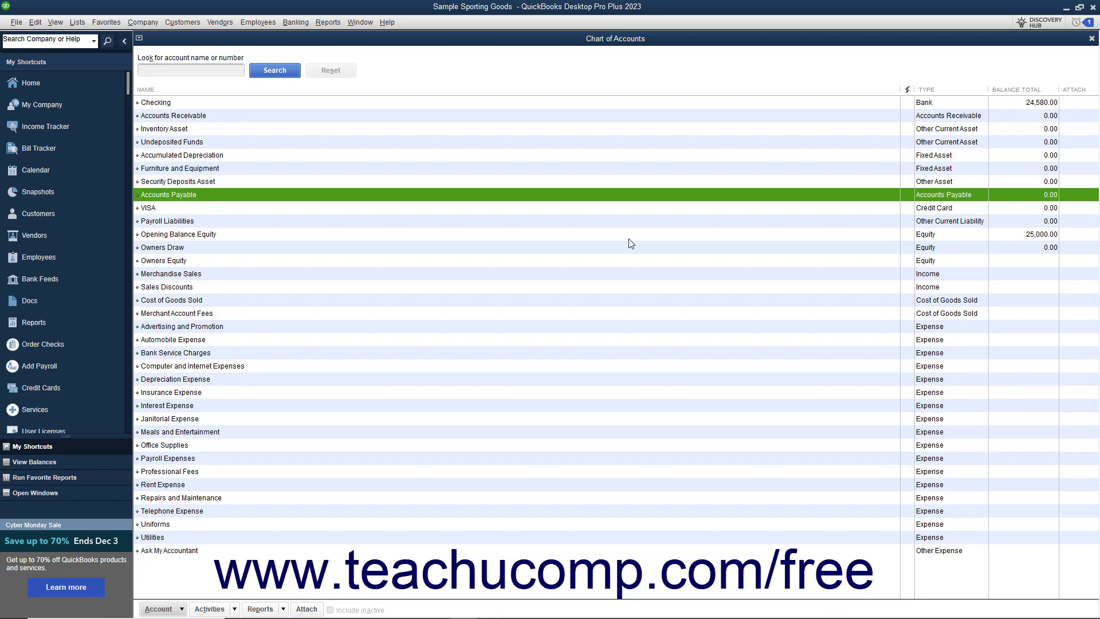
Review the Larry's Landscaping & Garden Supply bill payment check through the Checking register, and close both windows
double_click(277, 103)
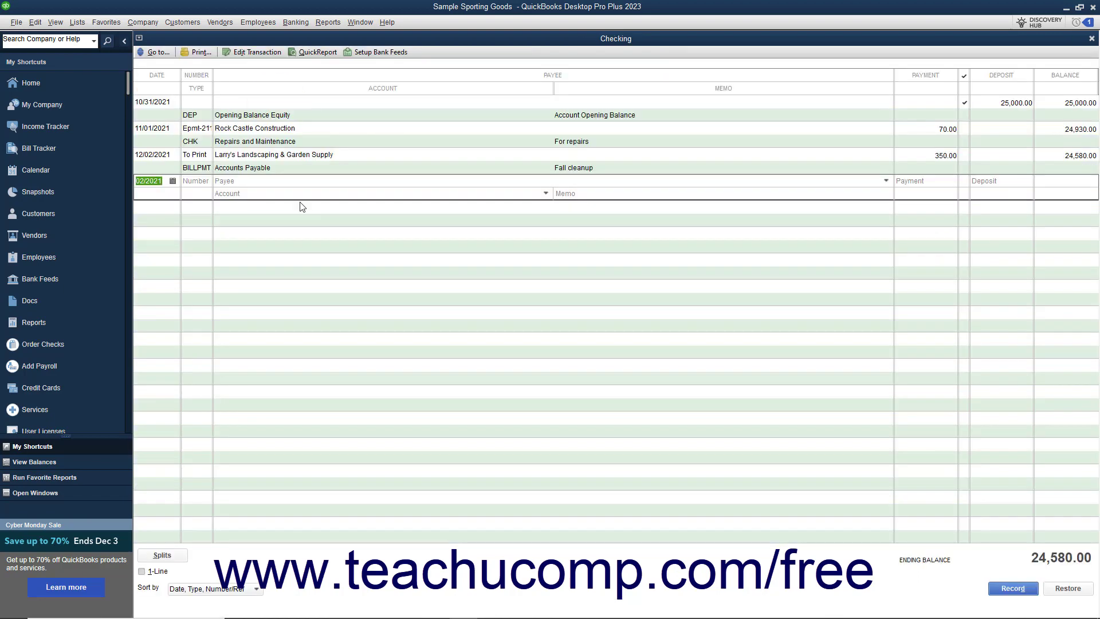
double_click(192, 172)
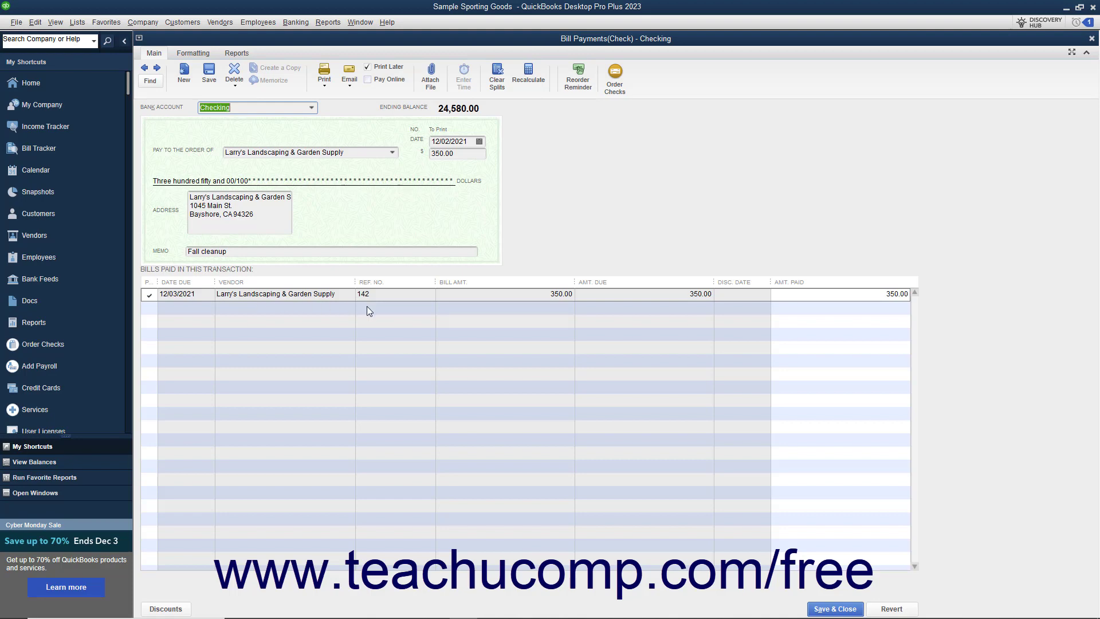
left_click(1092, 39)
left_click(1093, 39)
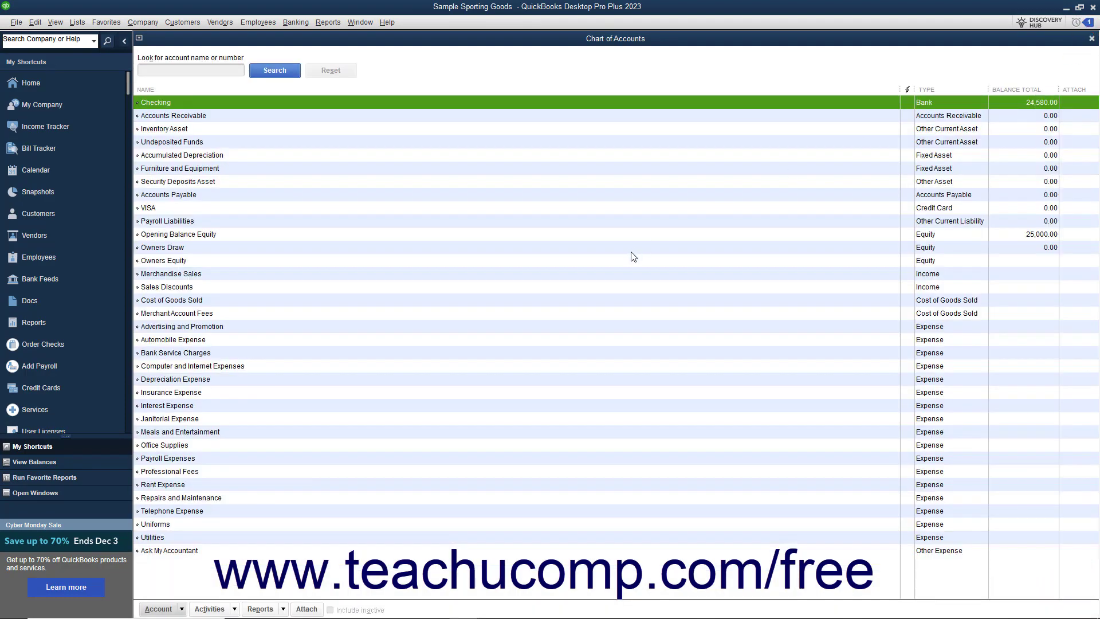